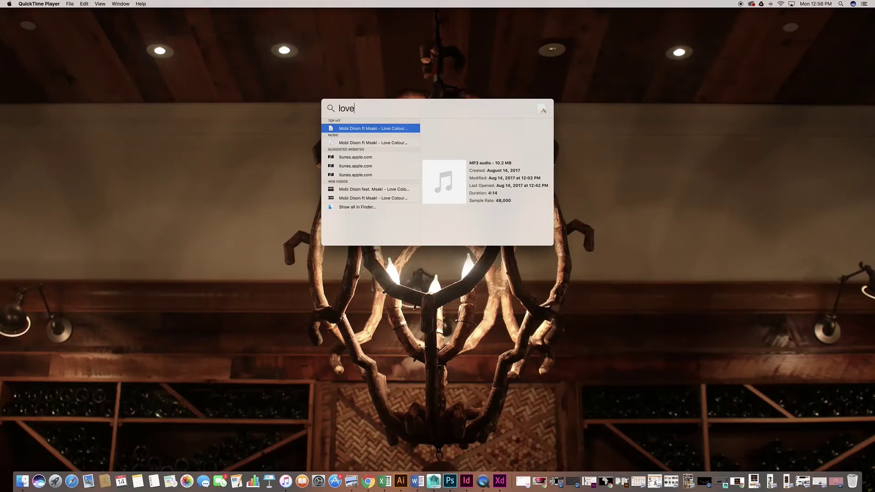
text( colour spin)
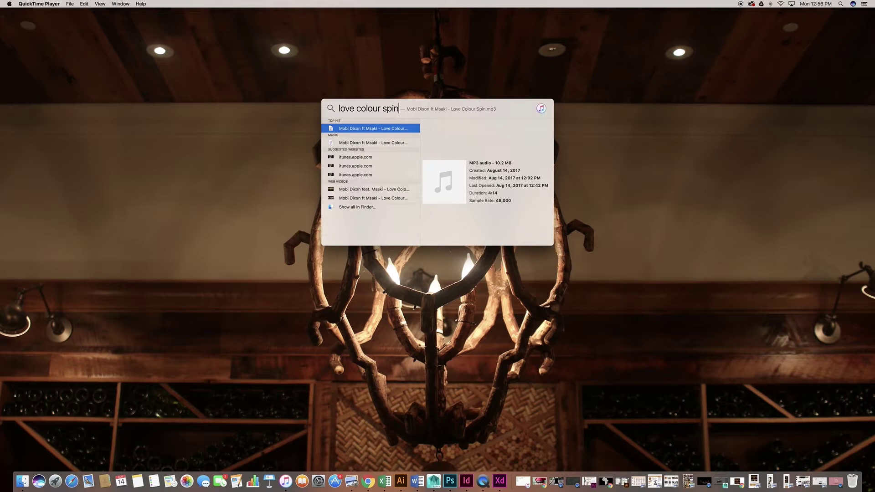
Open the top Spotlight hit for 'love colour', the Mobi Dixon ft Msaki song, in iTunes
key(Return)
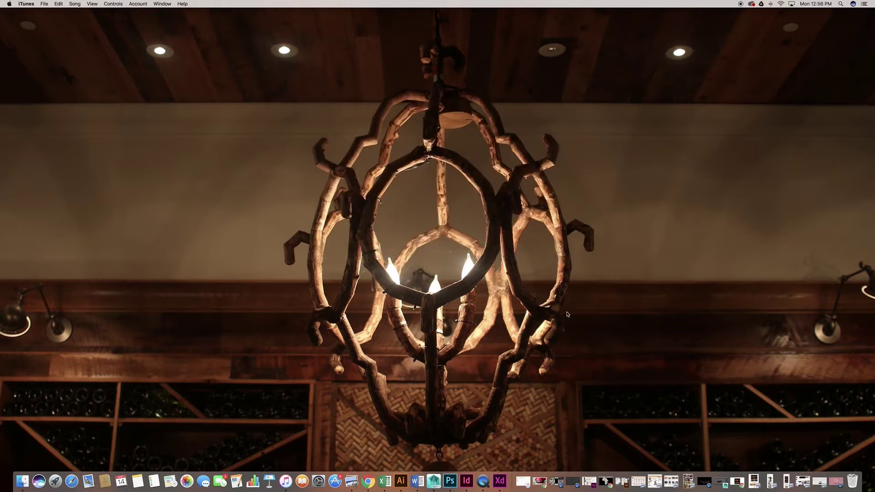
Bring up the Website Wireframe PDF and page through to its final layout page, page 14
click(827, 481)
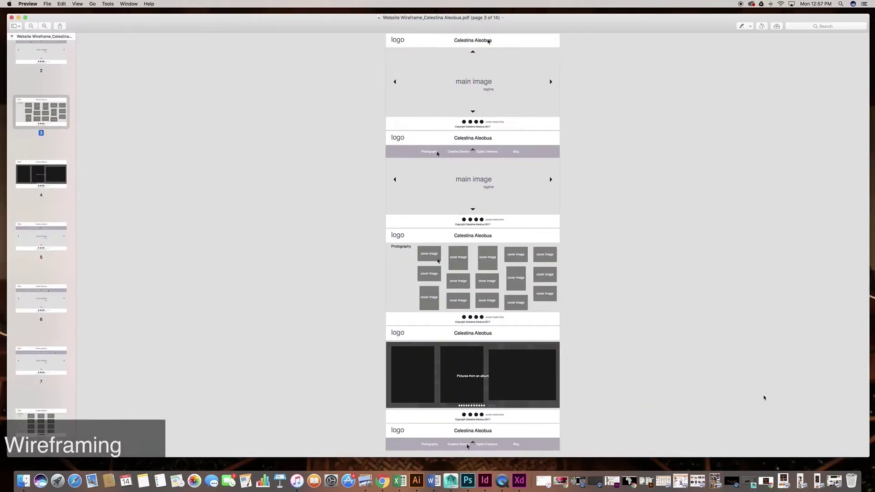
scroll(657, 384, down, 5)
scroll(657, 383, down, 5)
scroll(658, 383, down, 5)
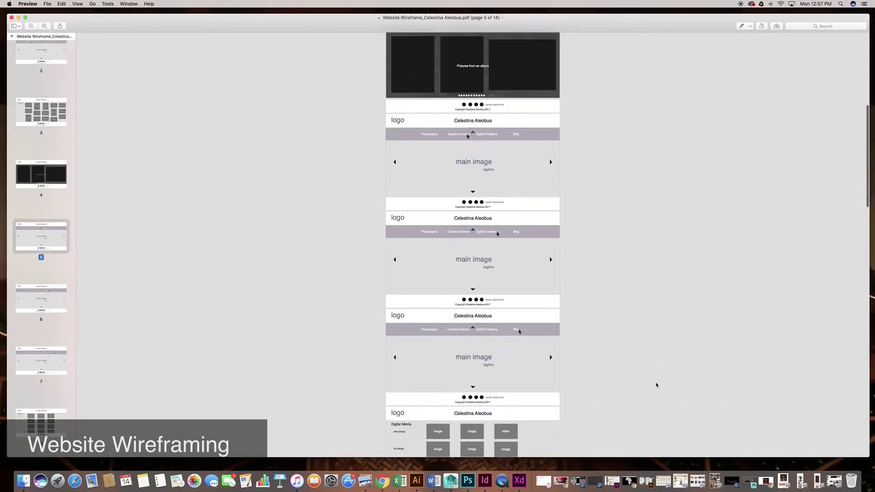
scroll(658, 383, down, 5)
scroll(655, 383, down, 5)
scroll(655, 382, down, 5)
scroll(655, 384, down, 5)
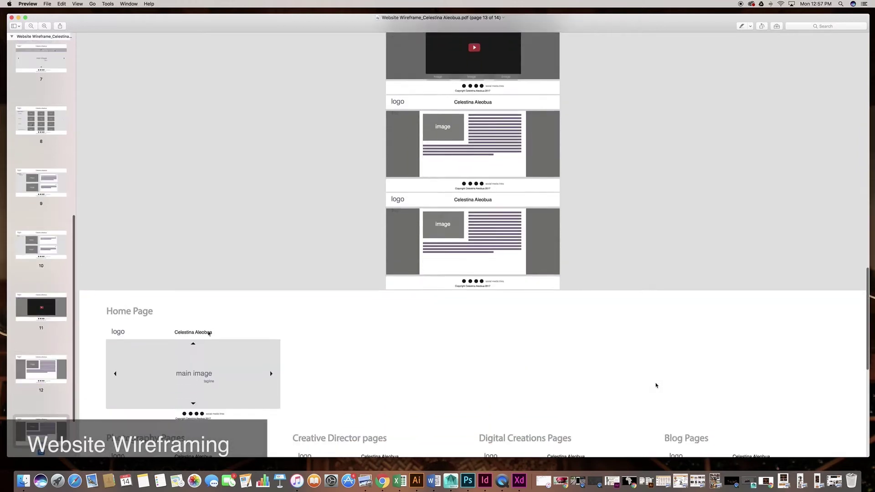
scroll(655, 382, down, 5)
scroll(655, 386, down, 3)
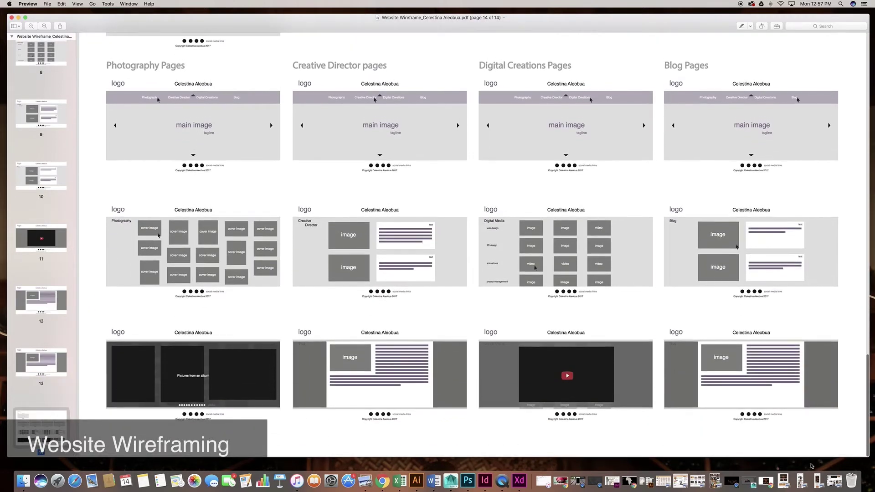
Bring the Webstore design guide to the front to show its palette, fonts and gallery pages
click(825, 476)
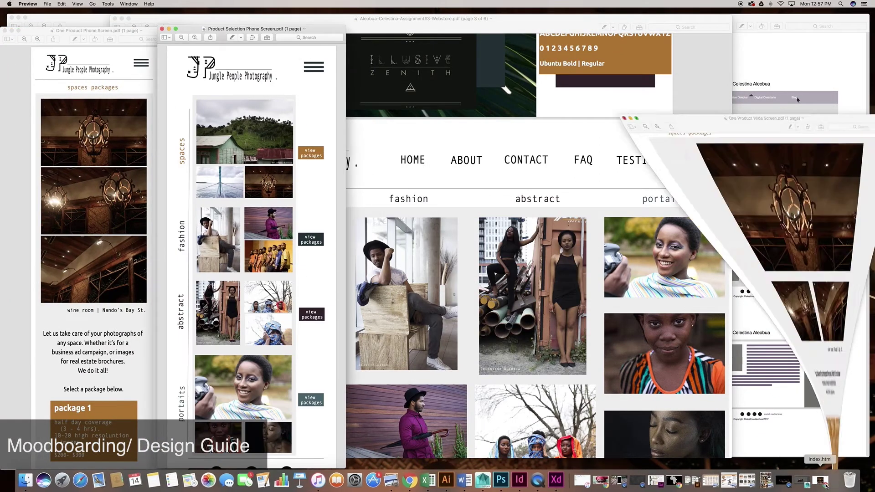
scroll(545, 307, up, 15)
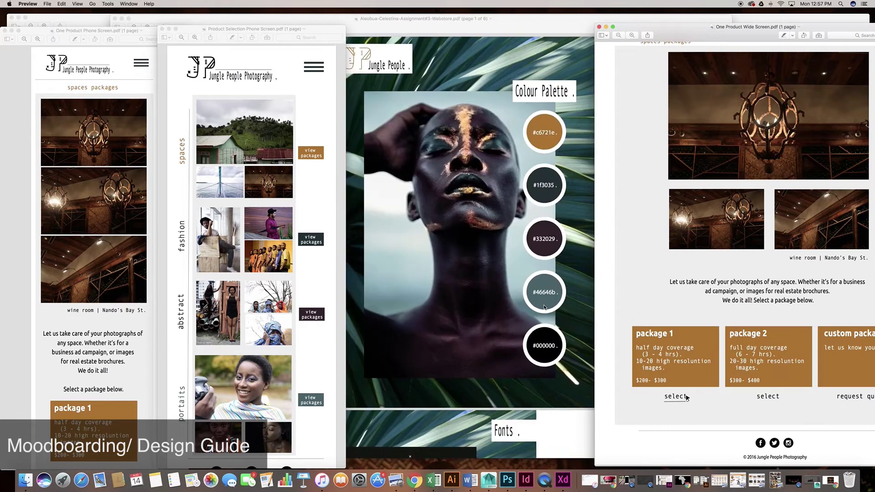
scroll(545, 306, down, 5)
scroll(544, 306, down, 5)
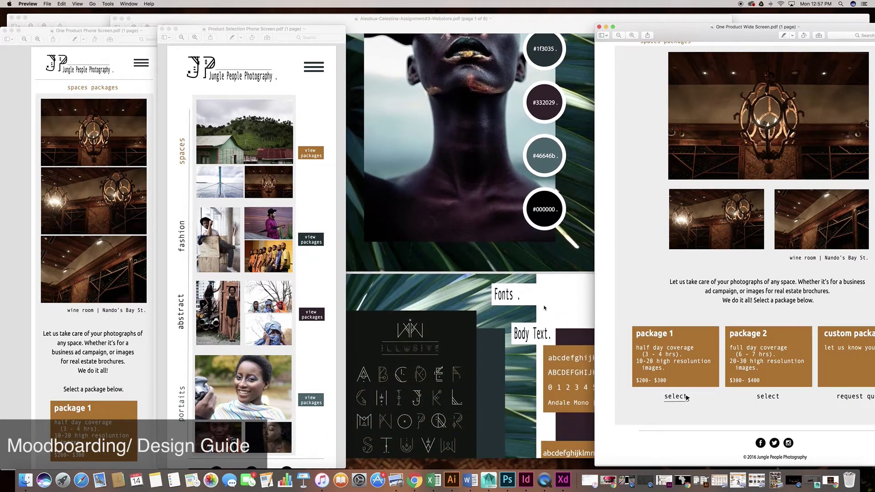
scroll(544, 306, down, 5)
scroll(545, 306, down, 4)
scroll(545, 306, down, 5)
scroll(545, 306, down, 5)
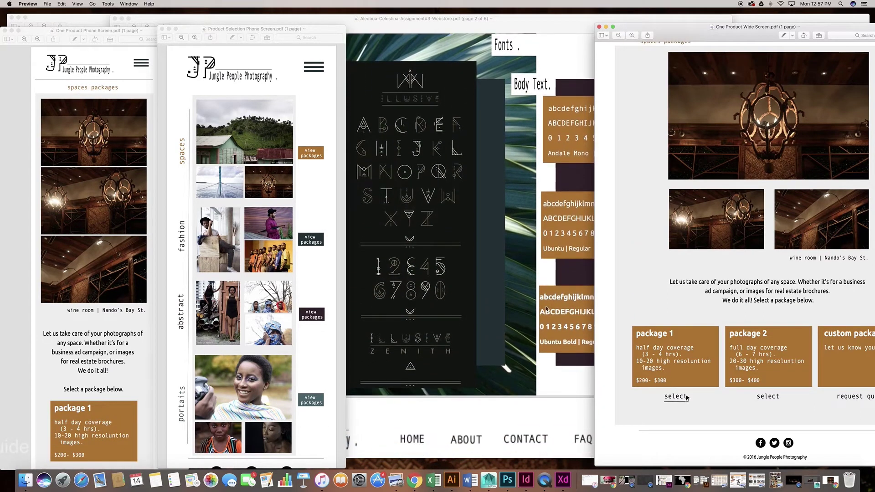
scroll(544, 307, down, 5)
scroll(545, 306, down, 5)
scroll(545, 307, down, 5)
scroll(545, 306, down, 5)
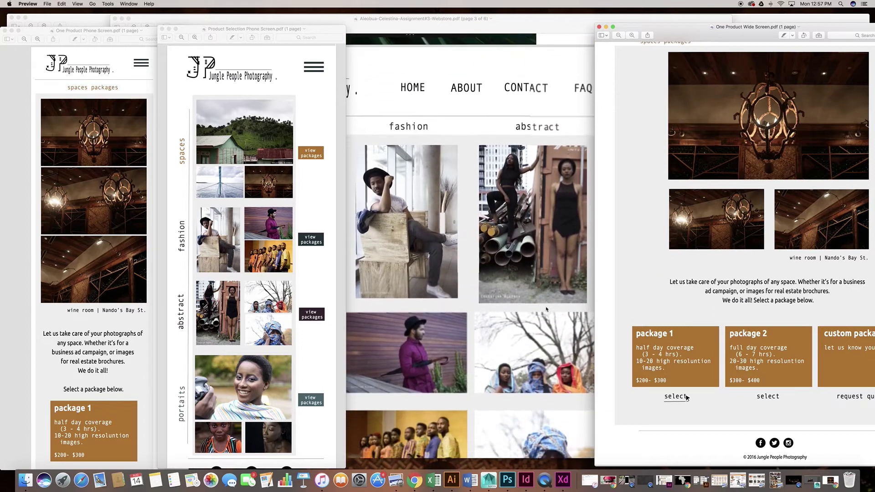
scroll(545, 306, down, 5)
scroll(545, 306, down, 4)
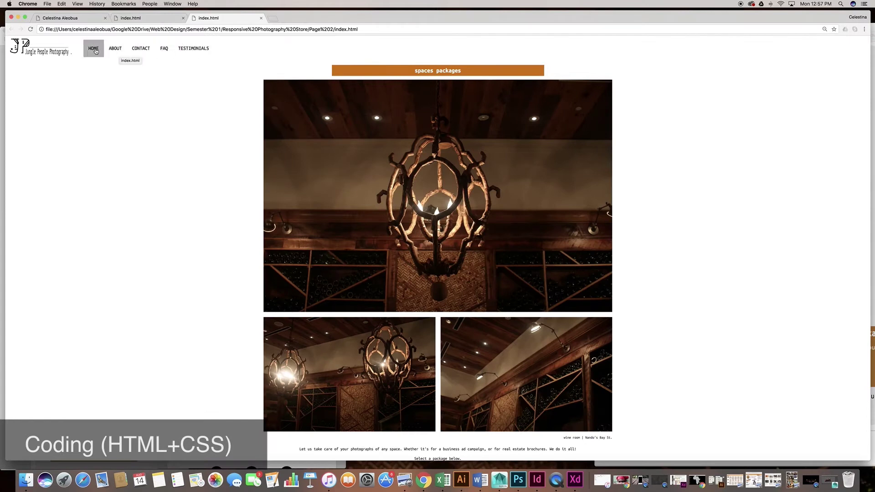
Show the photography packages page and the resume, with Chrome narrowed to mobile width
click(142, 19)
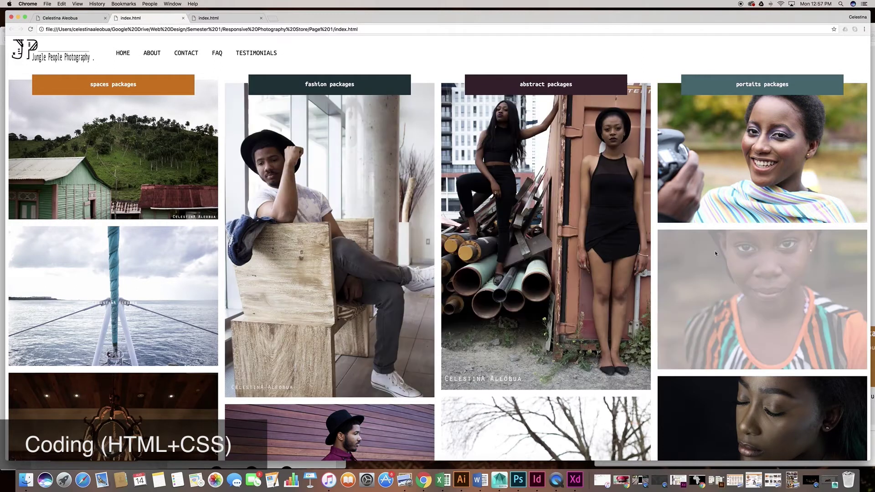
click(72, 19)
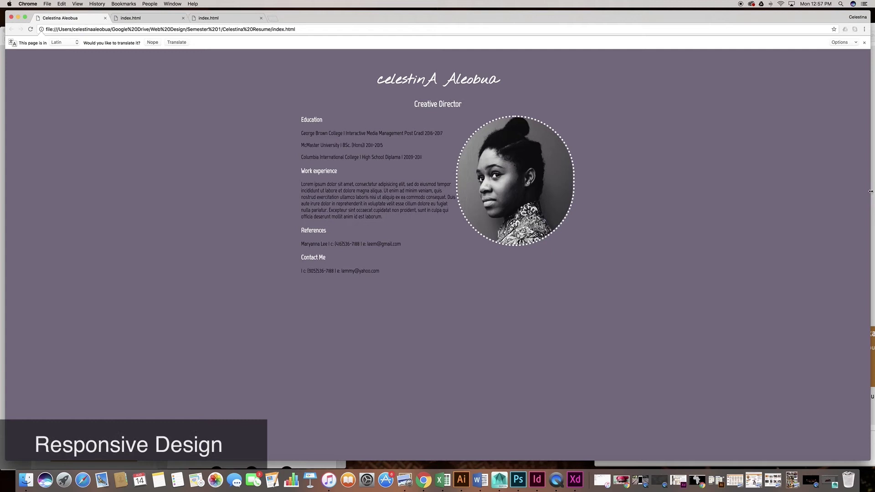
drag(869, 191, 154, 202)
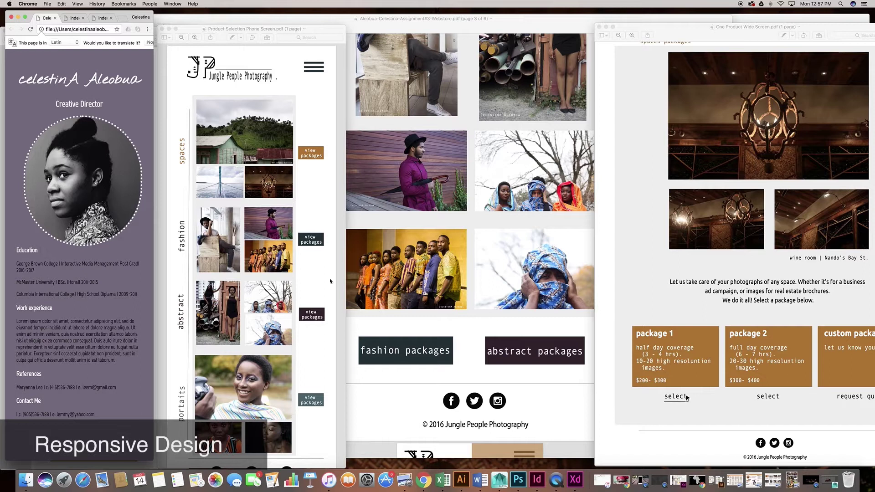
click(830, 481)
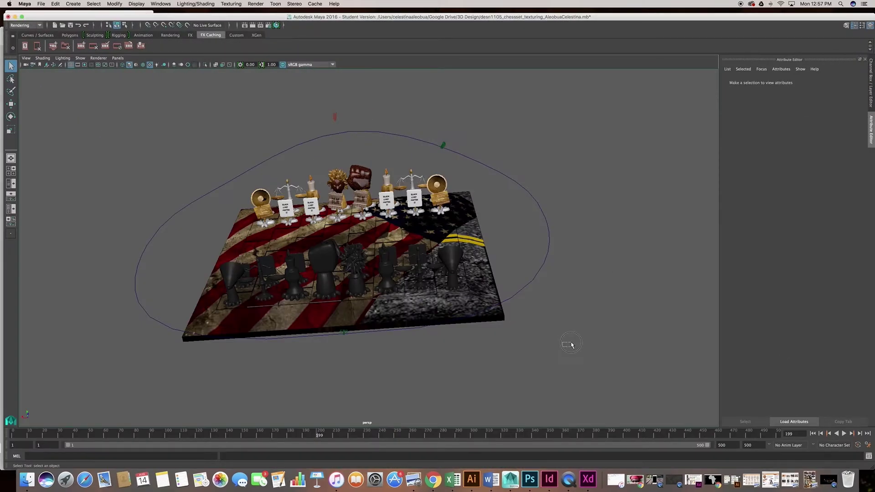
Orbit the perspective view to show the flag-patterned chessboard from another side
mouse_move(571, 345)
mouse_down()
mouse_move(554, 351)
mouse_move(563, 354)
mouse_up()
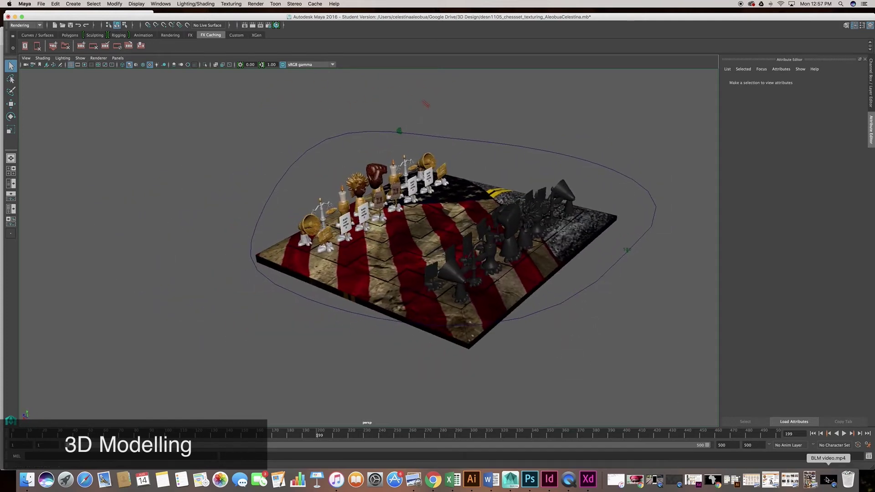
Bring up BLM video.mp4 and scrub ahead to the chess piece close-ups around 00:16
click(827, 480)
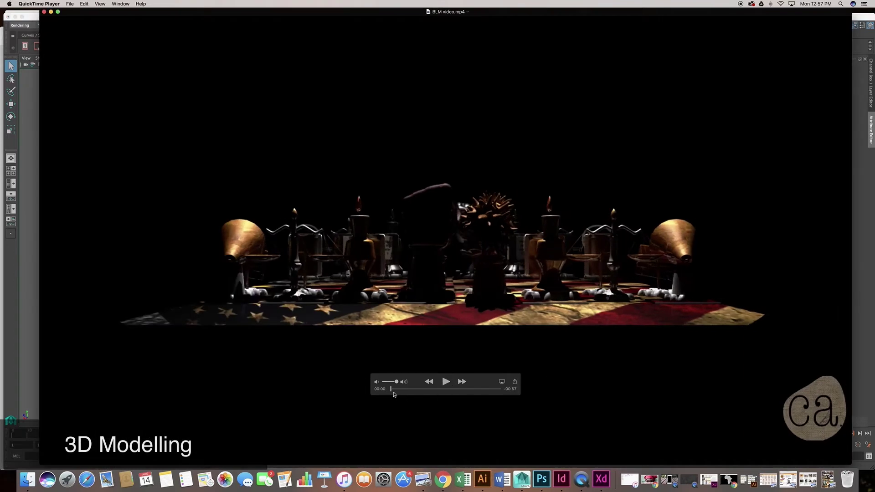
mouse_move(390, 390)
mouse_down()
mouse_move(438, 400)
mouse_move(412, 400)
mouse_up()
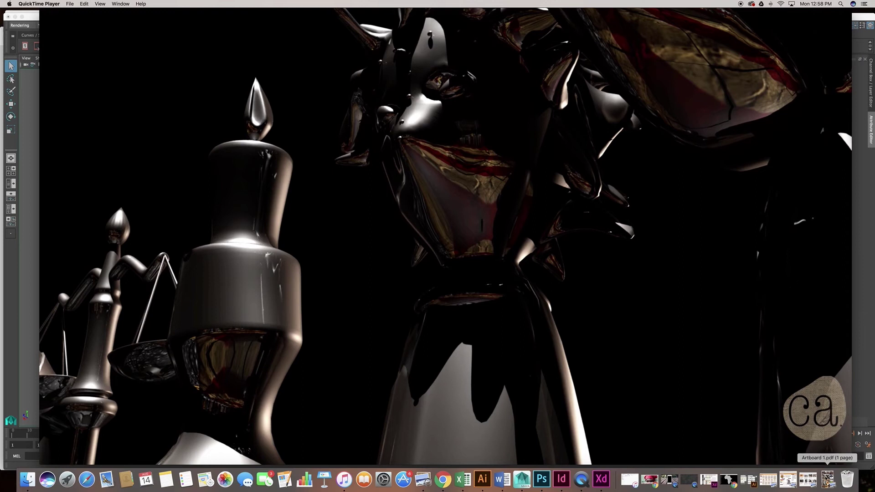
Open Artboard 1, 2, 22 and Artboard 1 copy: collage, storyboard, persona sheet, journey map
click(827, 479)
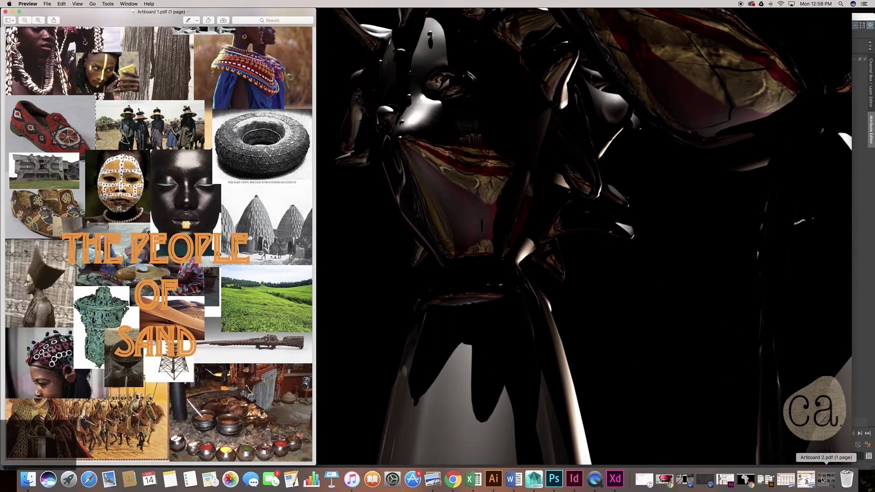
click(826, 478)
scroll(238, 254, up, 5)
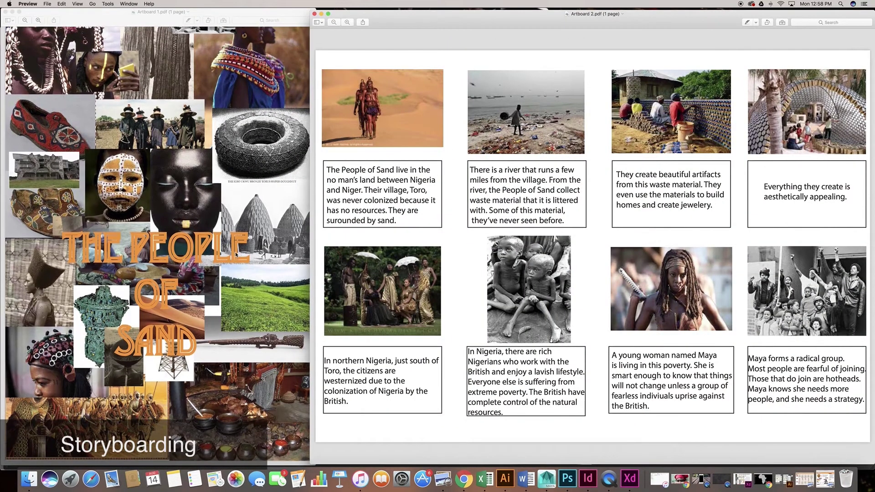
scroll(233, 255, down, 4)
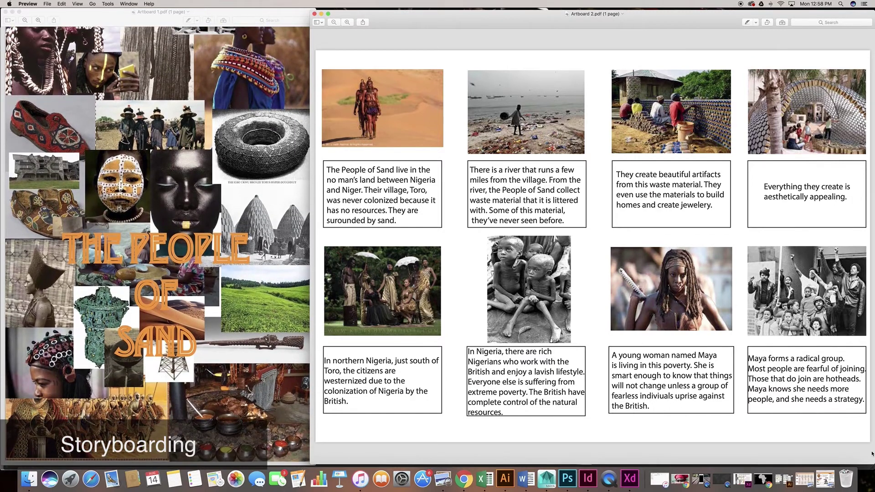
click(824, 481)
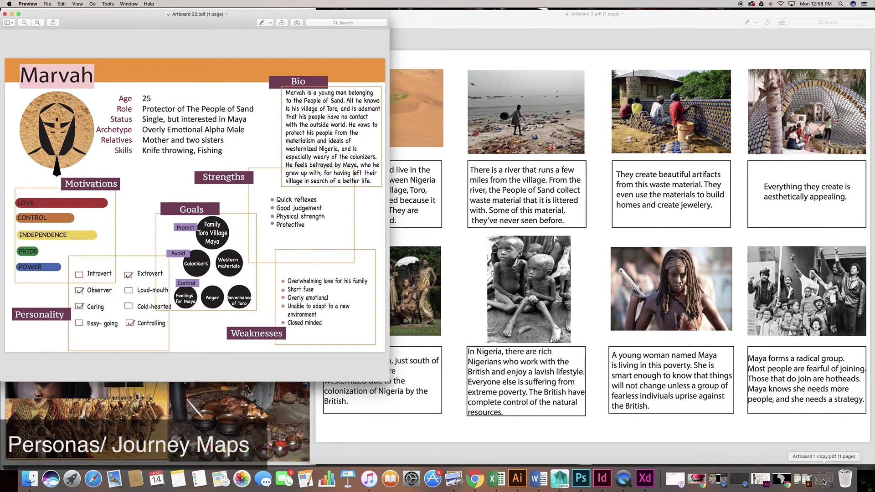
click(824, 480)
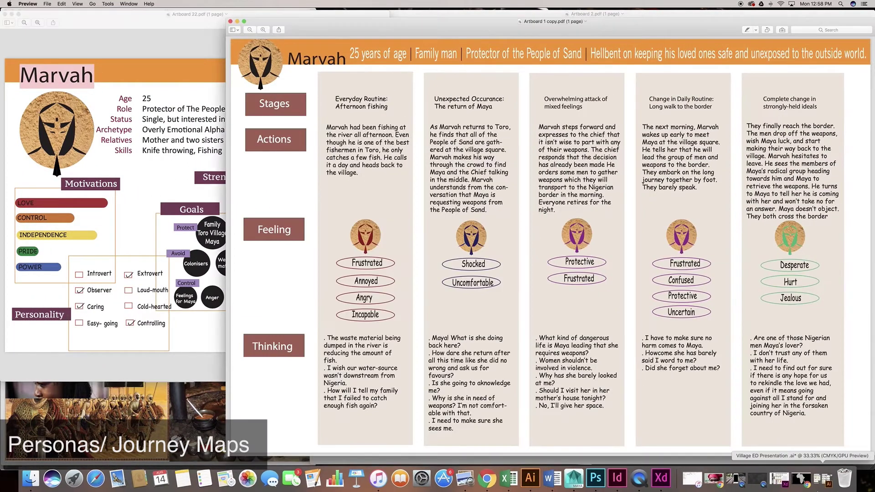
Bring up Village ED Presentation.ai and scroll down to the Components artboard
click(824, 479)
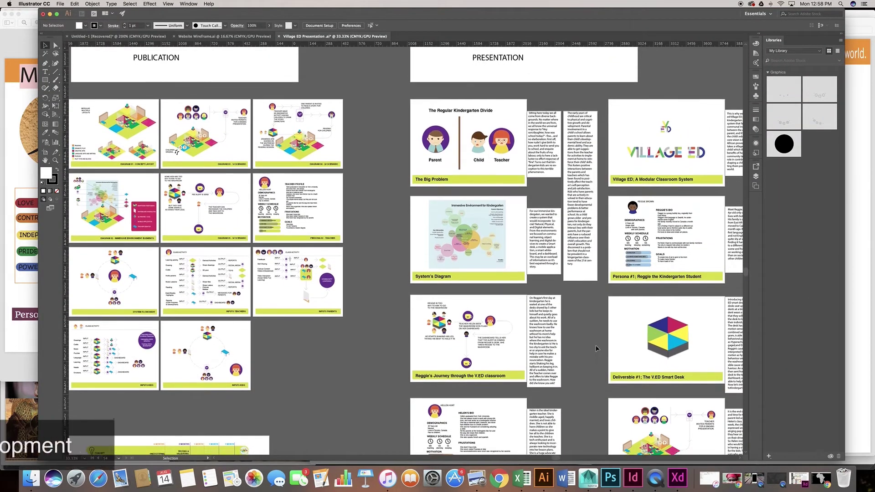
scroll(597, 349, down, 2)
scroll(610, 344, down, 2)
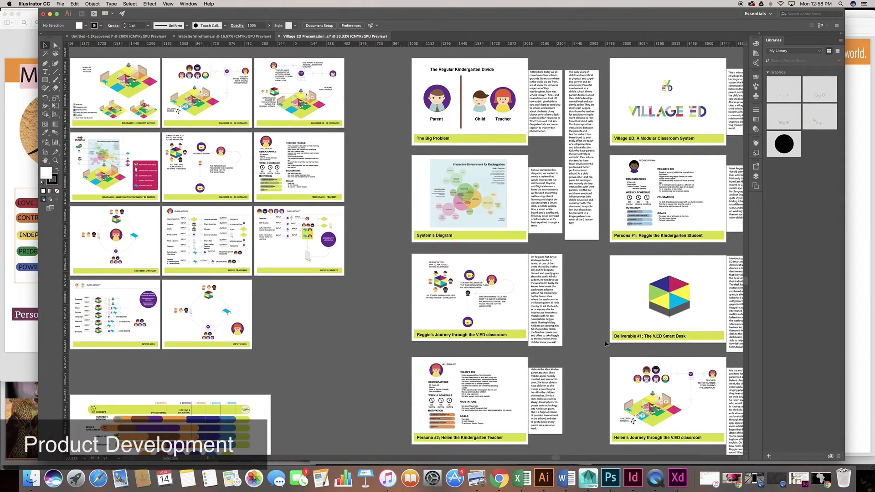
scroll(605, 342, down, 4)
scroll(601, 341, down, 2)
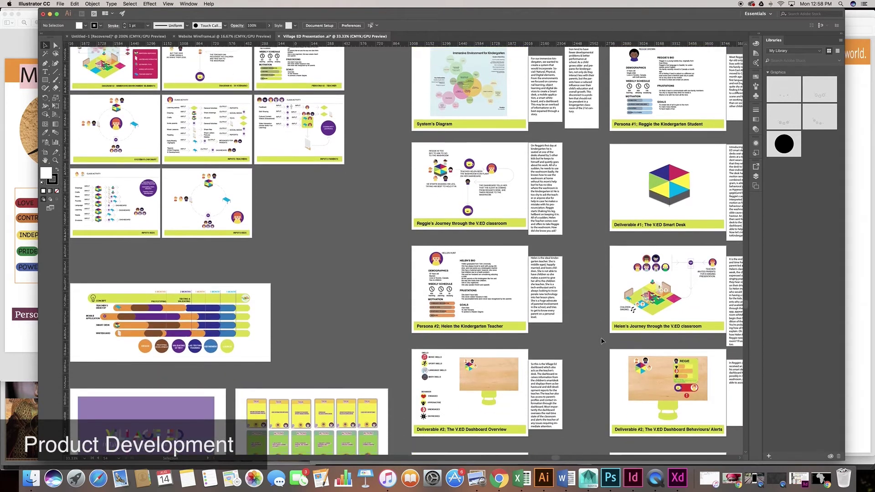
scroll(601, 341, down, 2)
scroll(601, 340, down, 2)
scroll(602, 340, down, 2)
scroll(601, 340, down, 2)
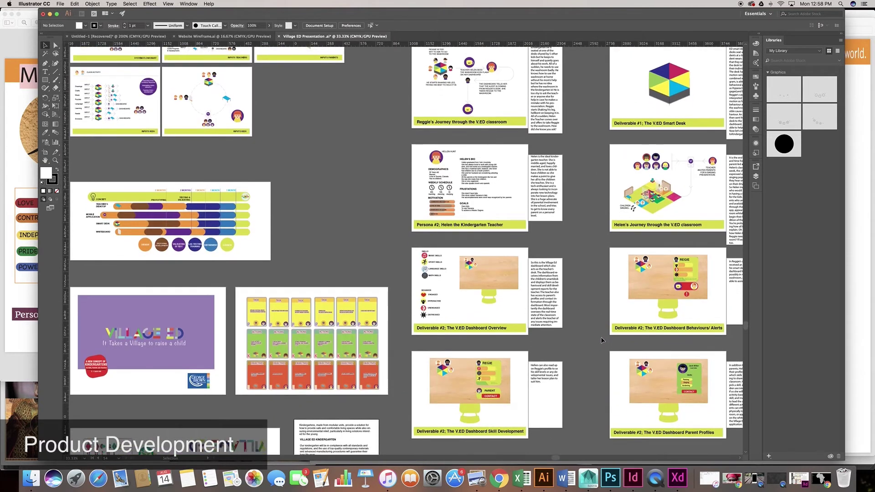
scroll(601, 339, down, 2)
scroll(601, 340, down, 2)
scroll(602, 340, down, 1)
scroll(602, 339, down, 2)
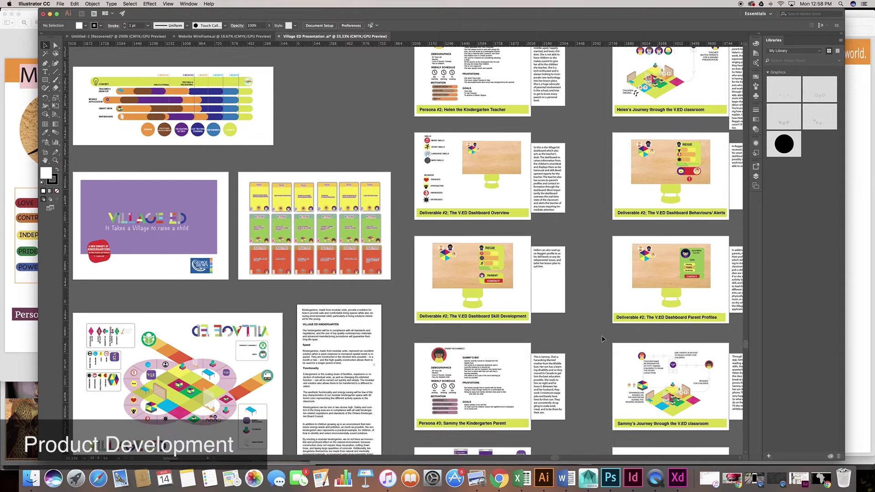
scroll(602, 339, down, 2)
scroll(604, 337, down, 2)
scroll(606, 336, down, 2)
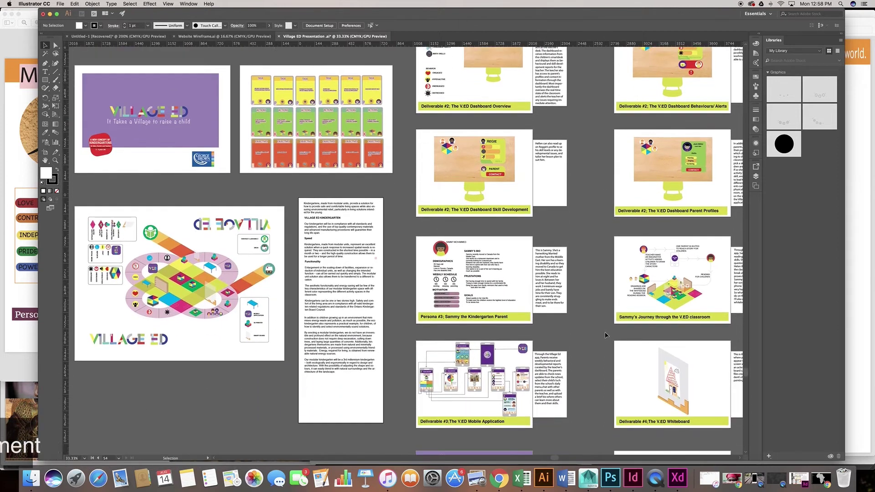
scroll(606, 335, down, 2)
scroll(605, 335, down, 2)
scroll(605, 335, down, 2)
scroll(604, 334, down, 2)
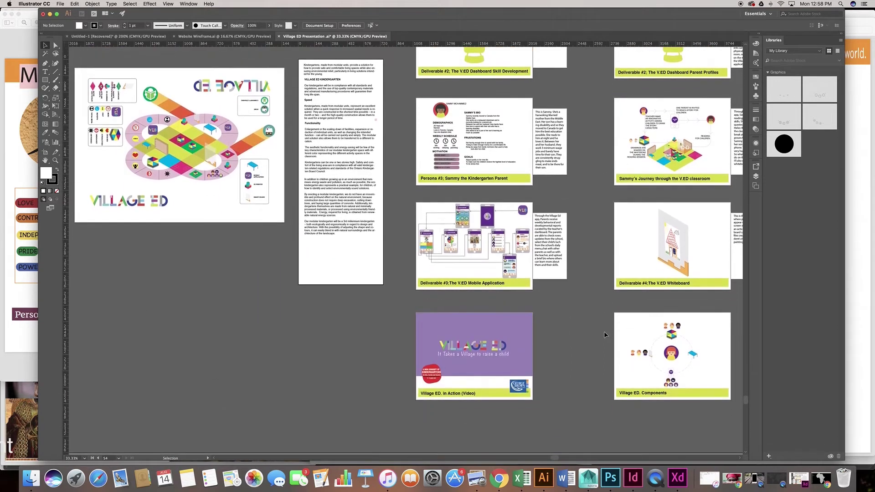
scroll(604, 334, down, 2)
scroll(605, 334, down, 1)
scroll(604, 334, down, 2)
Open the Africa map quiz, match South Africa, and select Lesotho from the list
click(818, 478)
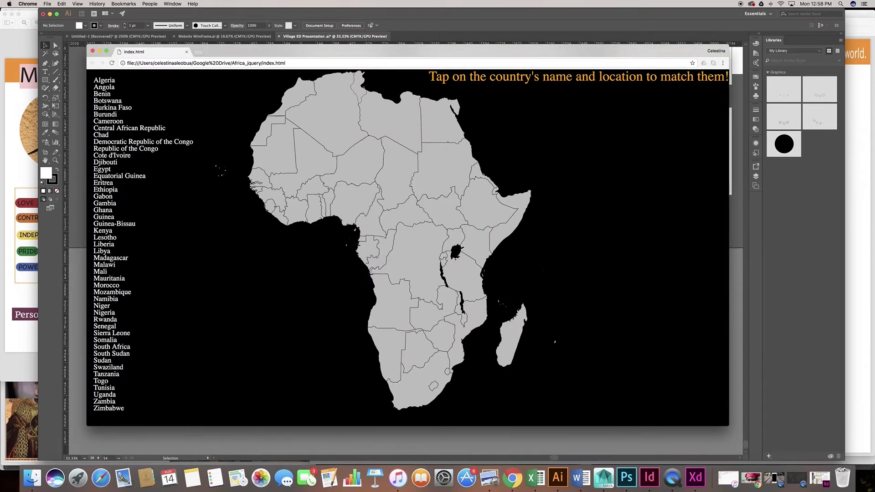
click(112, 346)
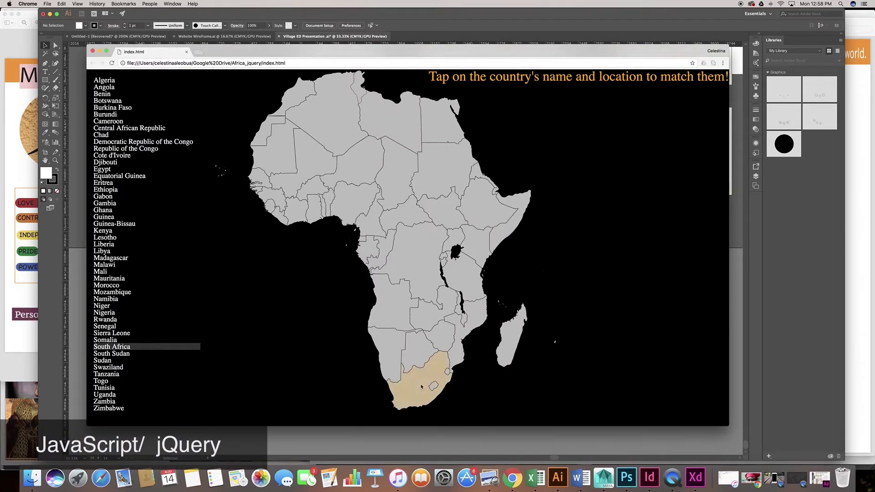
click(421, 388)
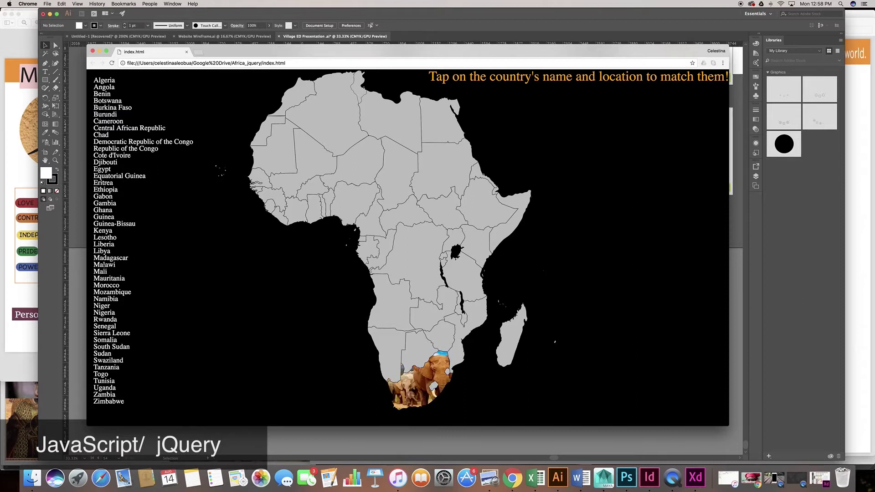
click(105, 238)
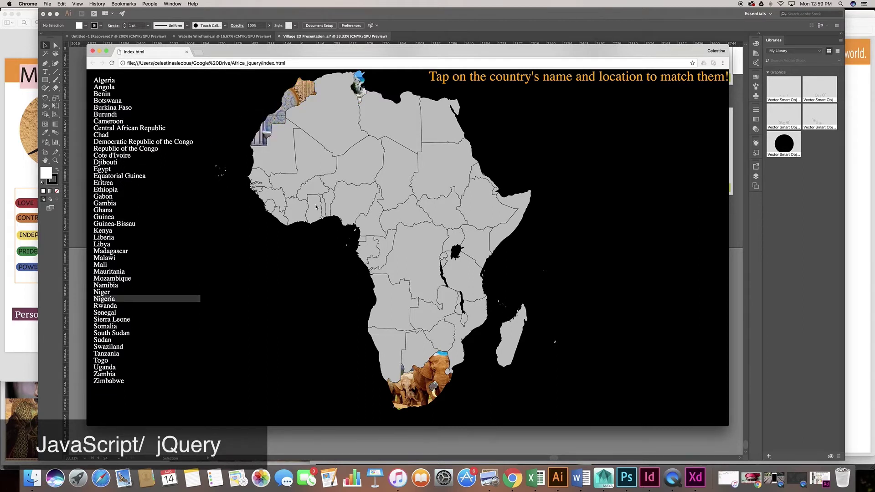
Match Nigeria and the Democratic Republic of the Congo, then bring back the Home Carts design
click(353, 203)
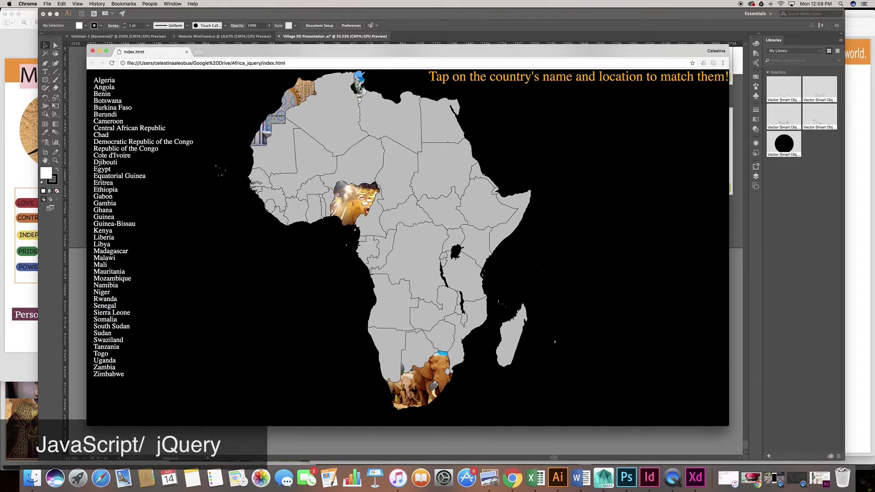
click(133, 149)
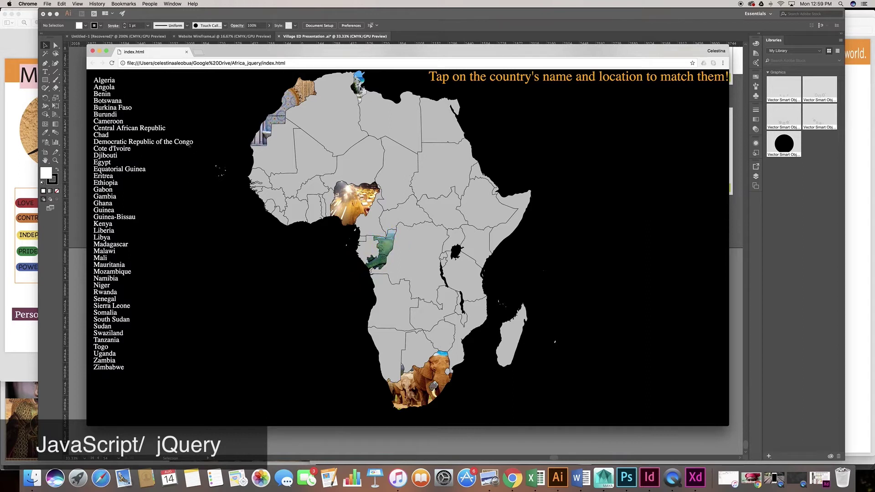
click(190, 142)
click(418, 249)
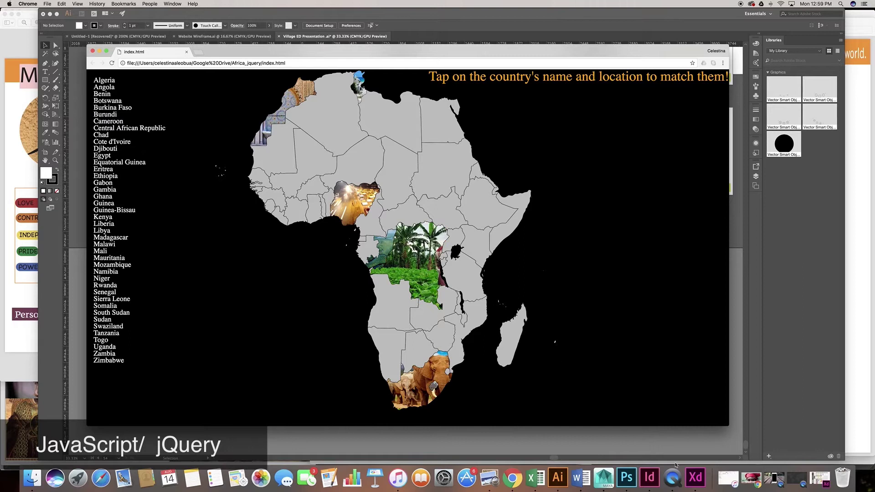
click(819, 478)
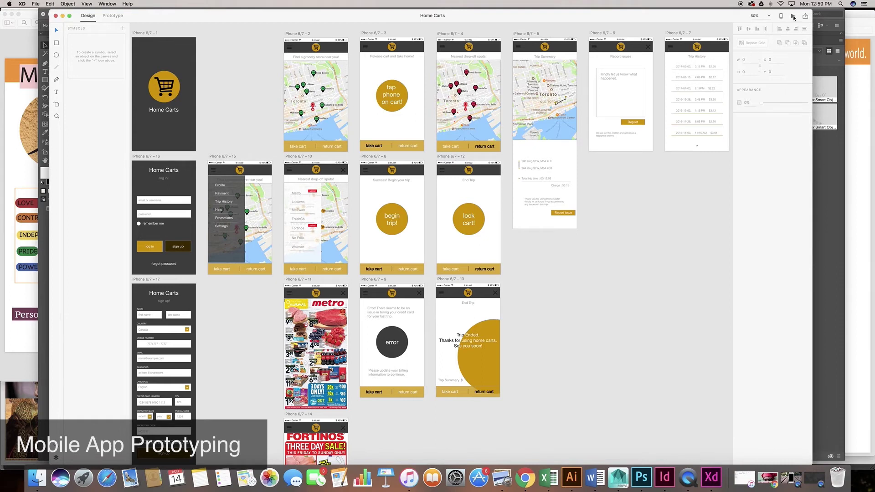
Start the Home Carts preview and go from the splash through the side menu to Trip History
click(794, 17)
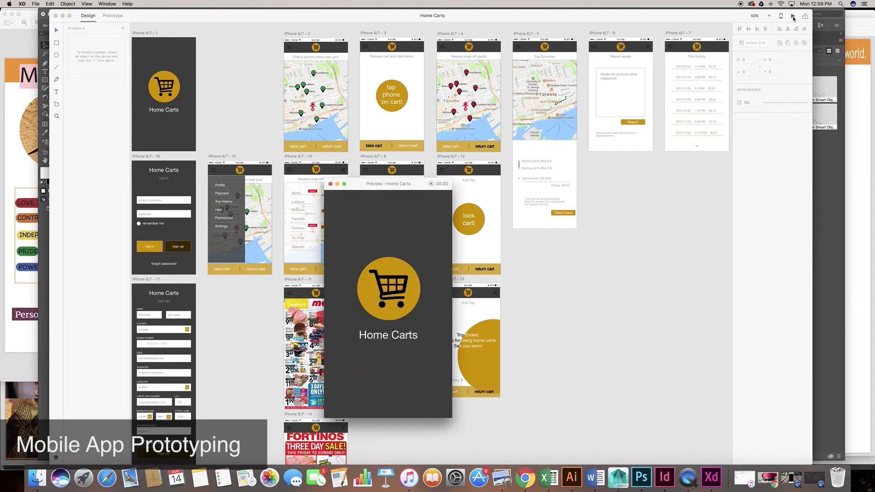
click(388, 294)
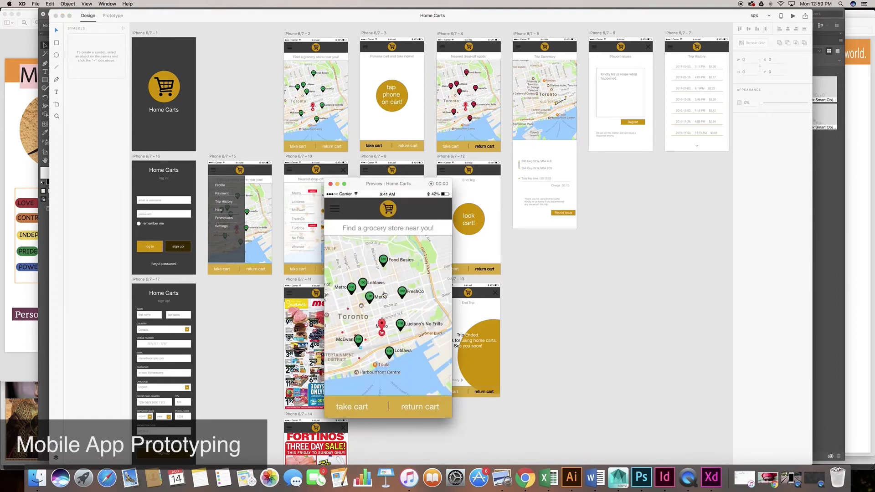
click(339, 212)
click(349, 275)
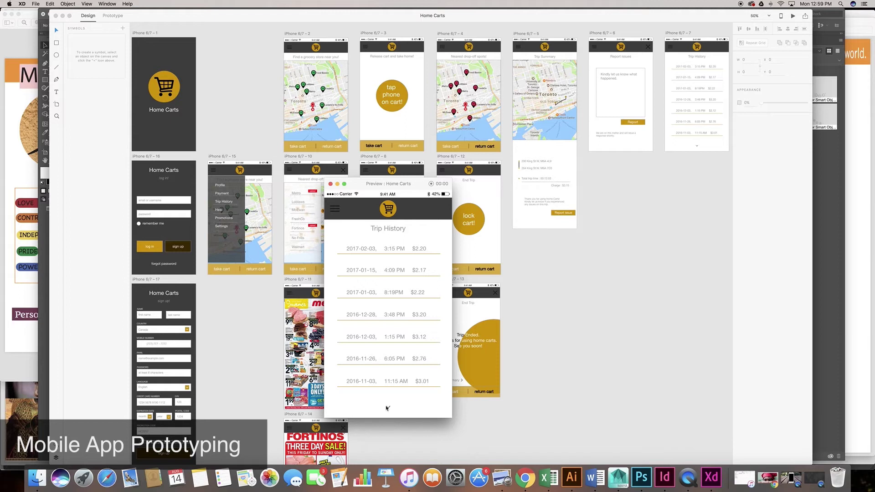
click(338, 211)
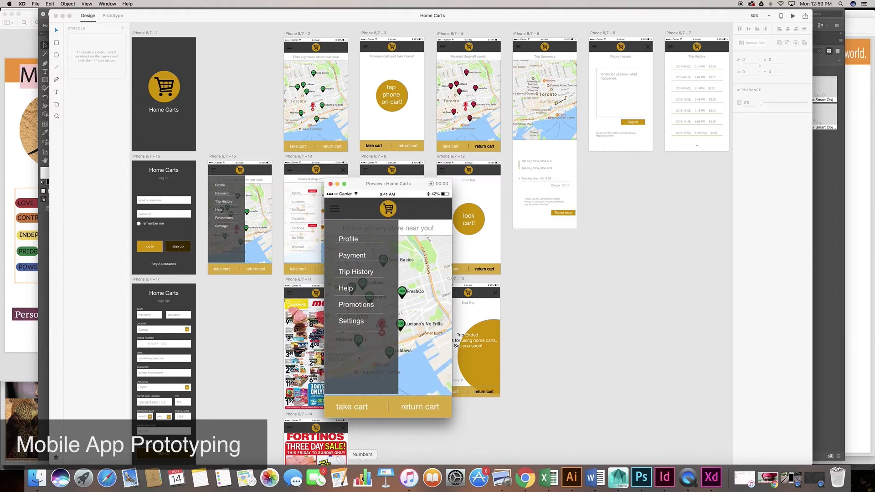
Take a cart, return and lock it, view the trip summary, then open and close the issue report
click(360, 410)
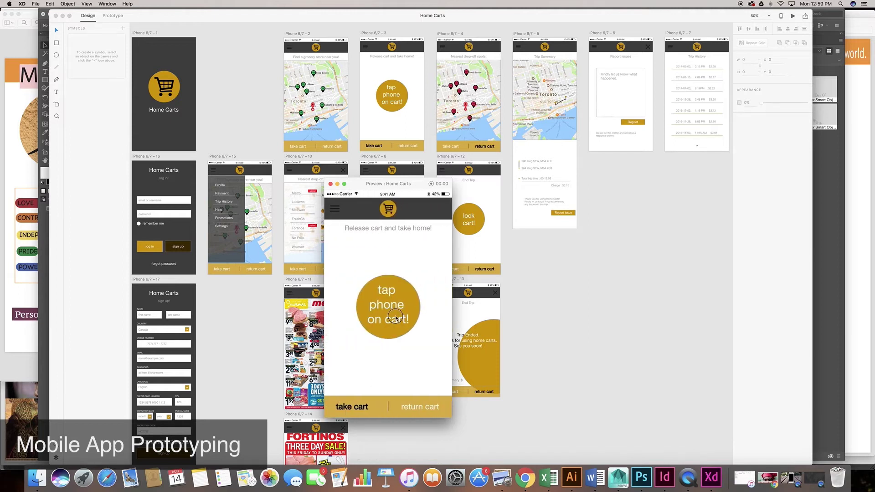
click(395, 317)
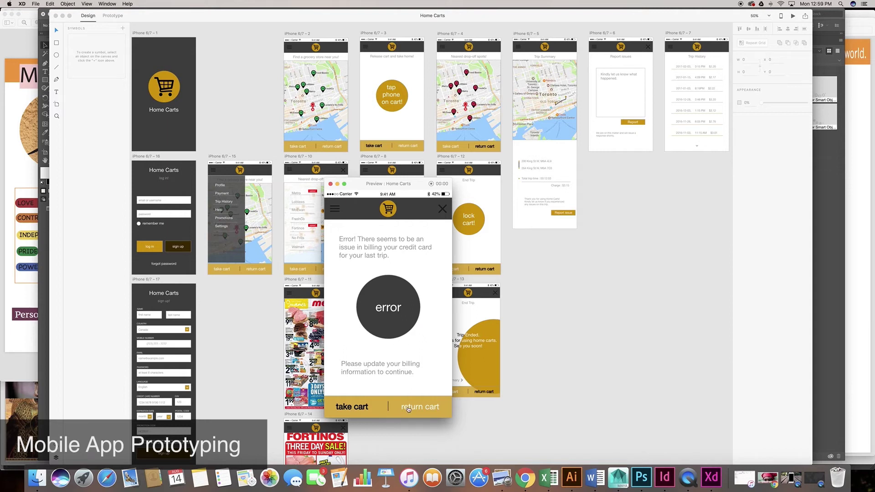
click(408, 407)
click(430, 299)
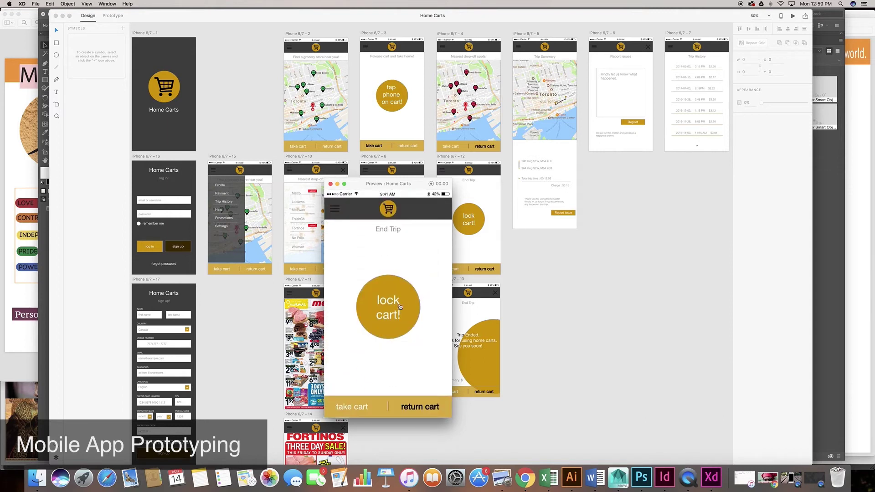
click(401, 307)
click(352, 384)
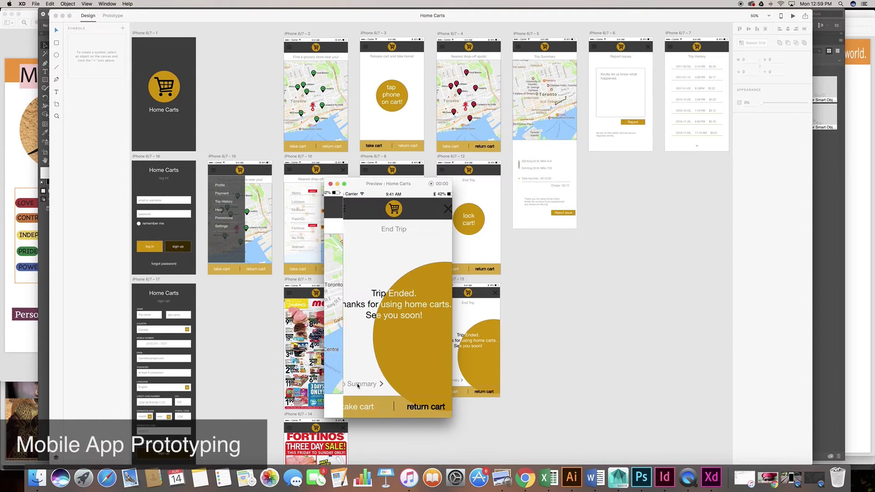
scroll(369, 372, down, 5)
scroll(370, 372, up, 2)
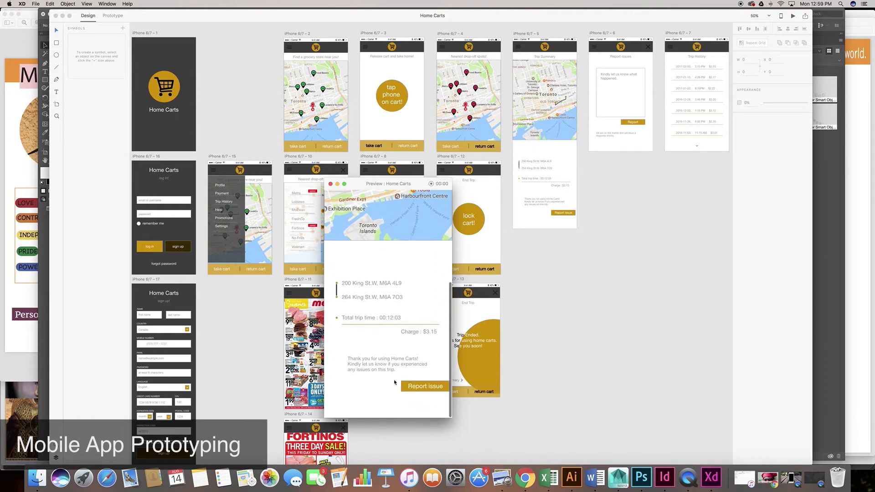
click(418, 390)
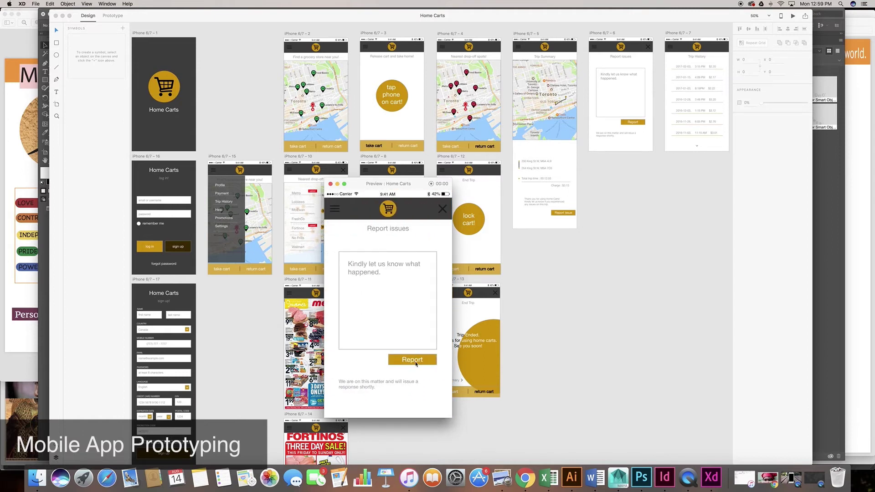
click(447, 208)
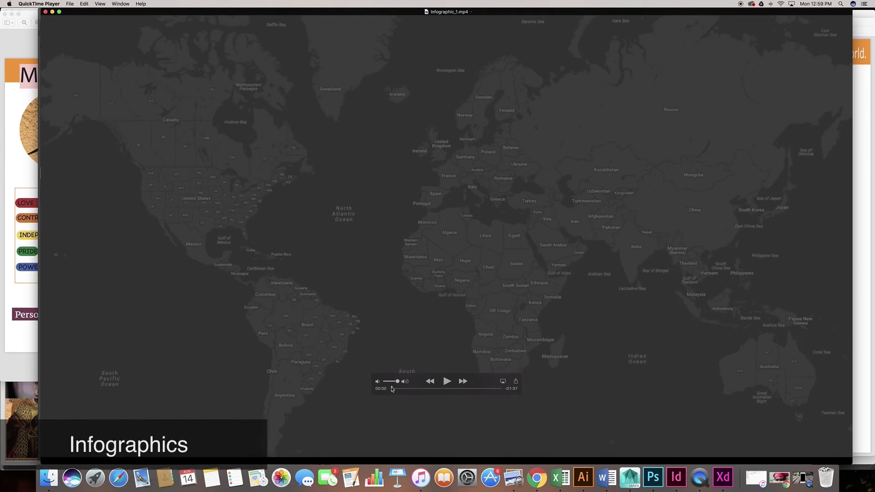
Scrub forward and back through the Infographic_1.mp4 international students video
drag(391, 388, 490, 390)
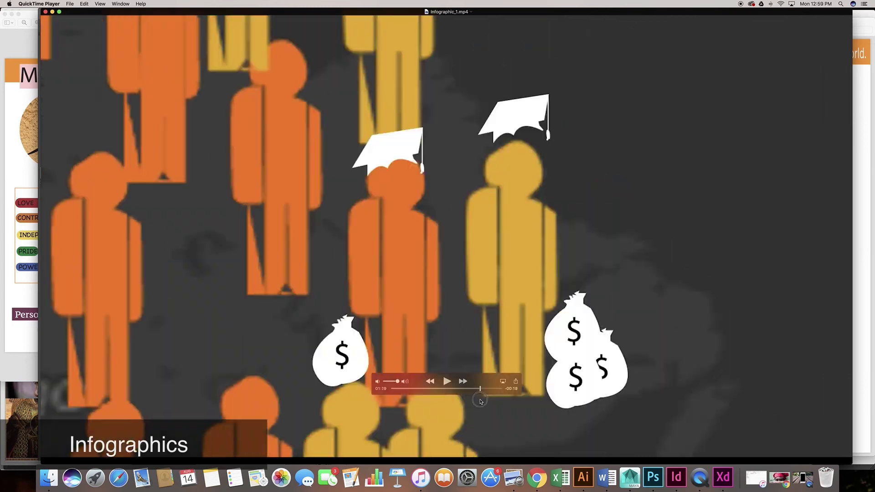
drag(490, 390, 436, 390)
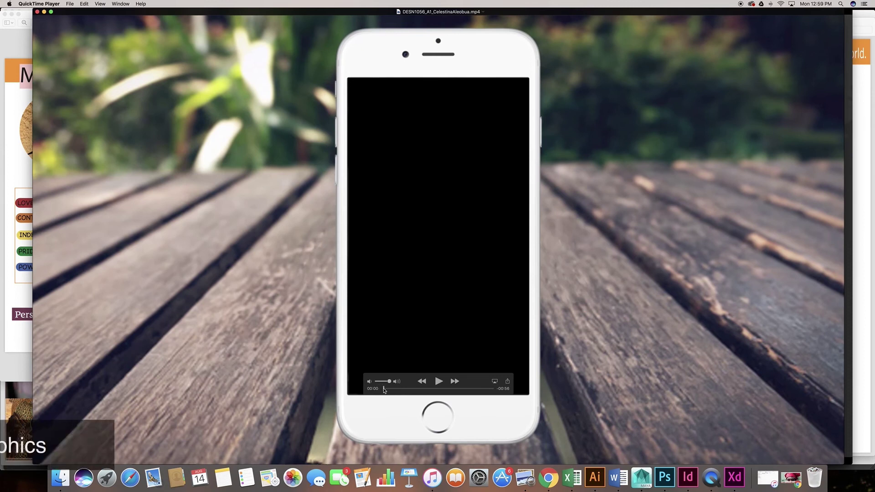
Scrub through the Instagram-style iPhone motion graphics demo video
drag(385, 389, 416, 390)
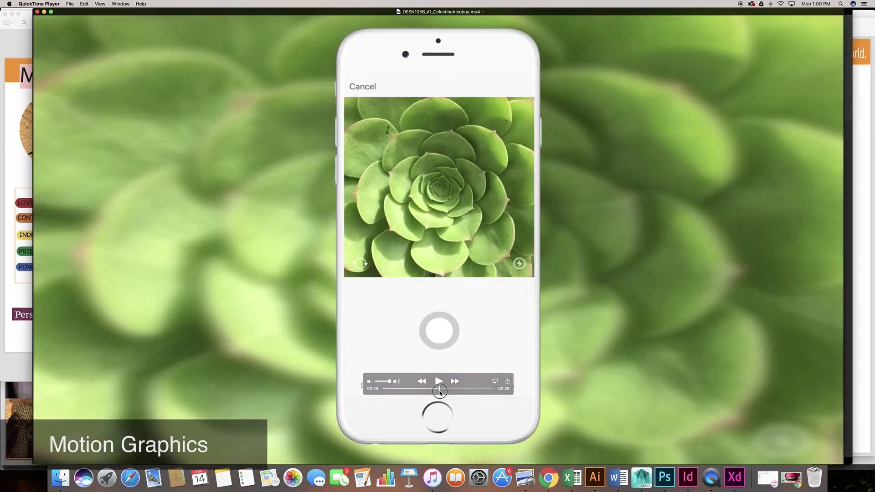
mouse_move(439, 391)
mouse_down()
mouse_move(468, 396)
mouse_move(387, 390)
mouse_up()
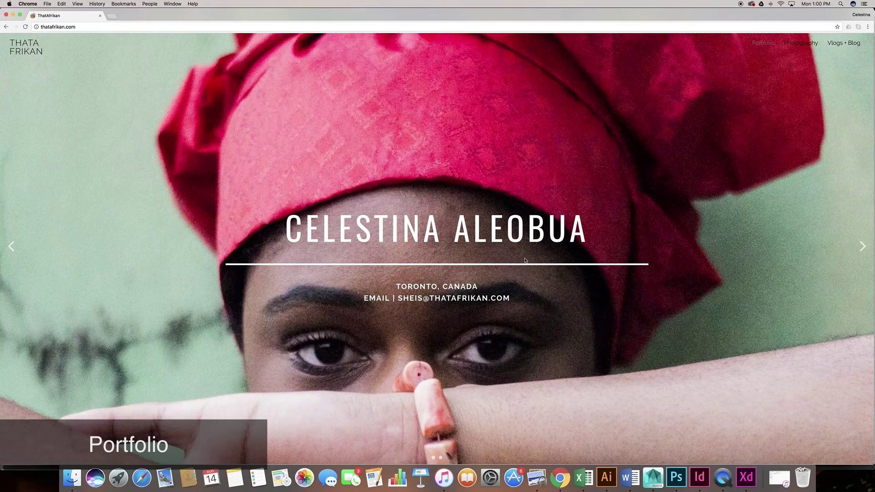
scroll(650, 113, down, 10)
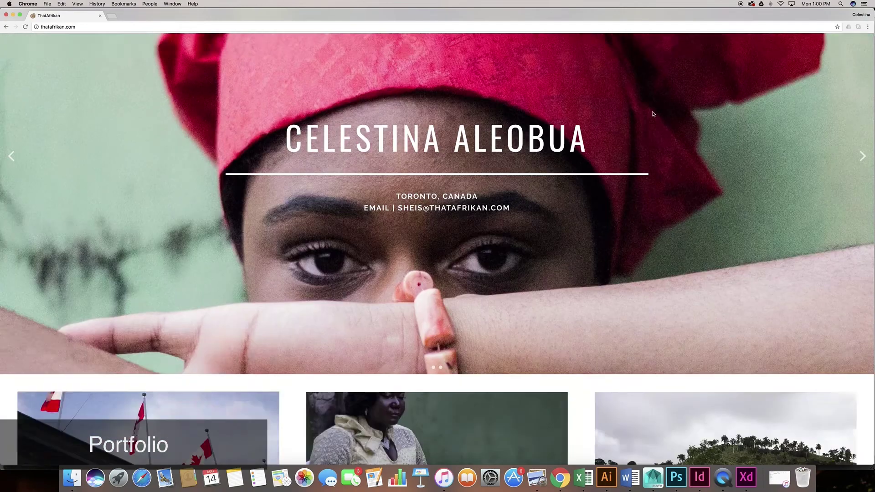
scroll(650, 113, down, 10)
scroll(650, 113, down, 3)
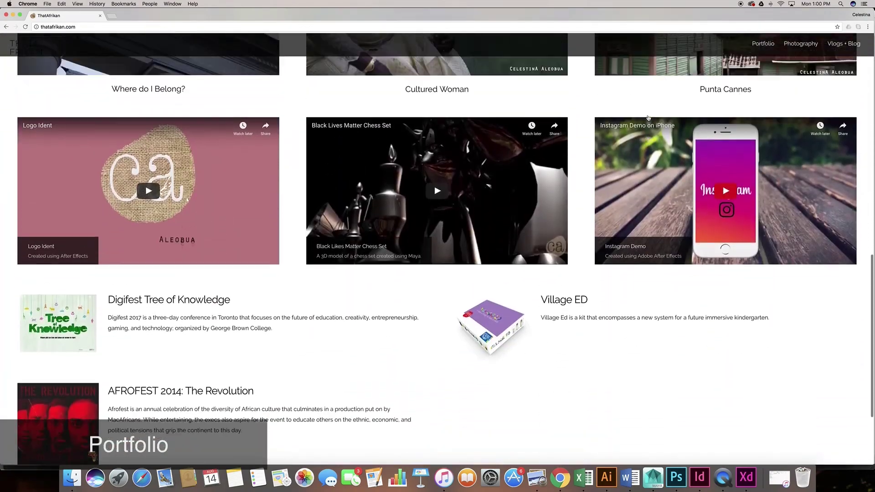
scroll(649, 113, up, 10)
scroll(684, 68, up, 10)
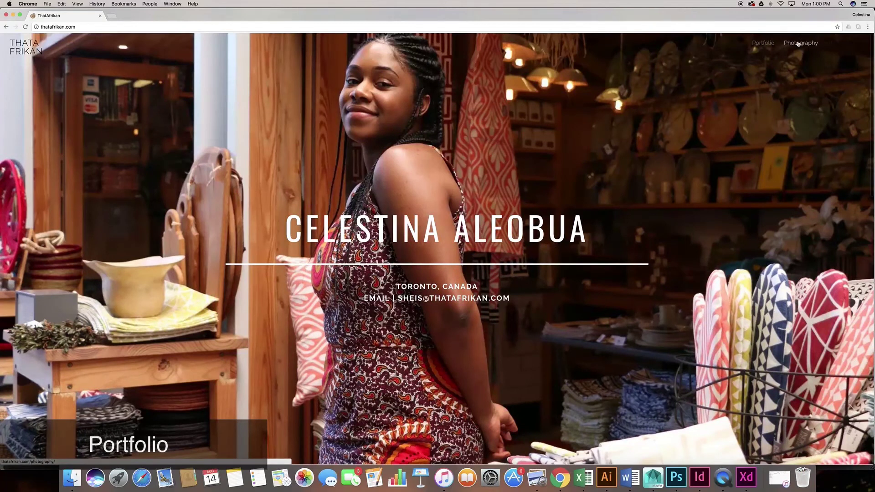
Show the thatafrikan.com Photography gallery, then spread out all open windows in Mission Control
click(799, 43)
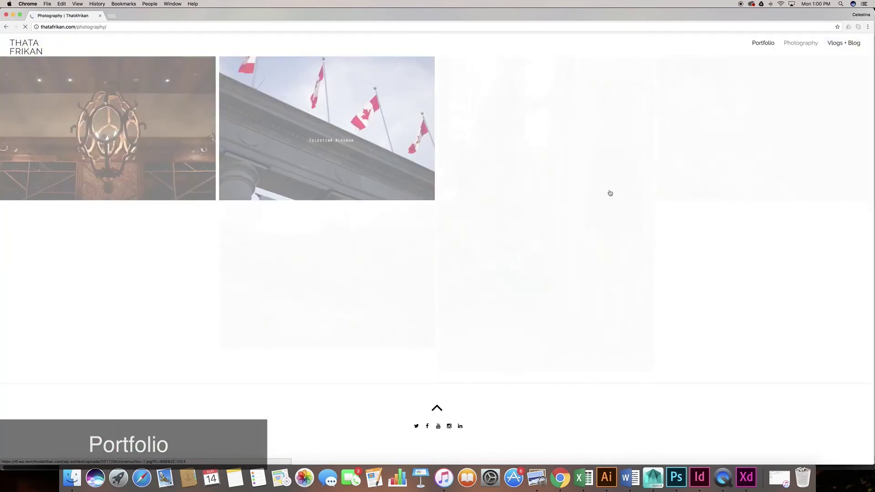
scroll(619, 260, down, 3)
scroll(619, 261, down, 5)
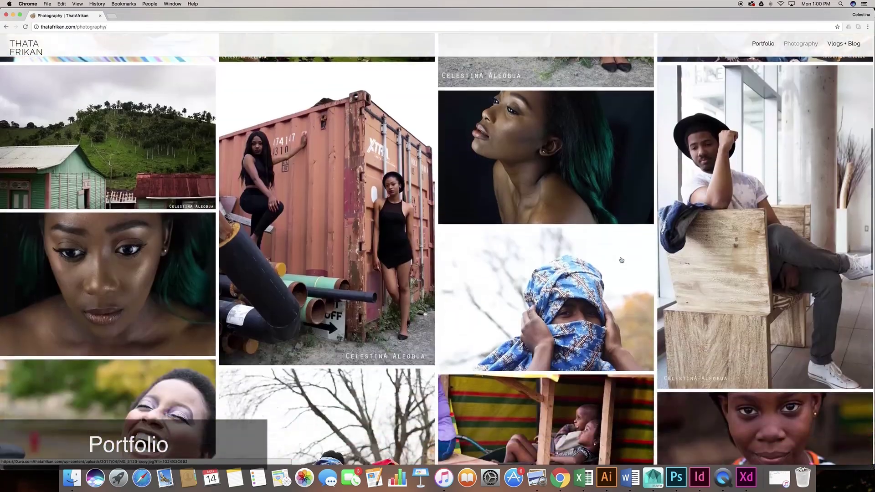
scroll(619, 260, down, 5)
scroll(620, 260, down, 3)
scroll(619, 260, up, 8)
scroll(620, 260, up, 8)
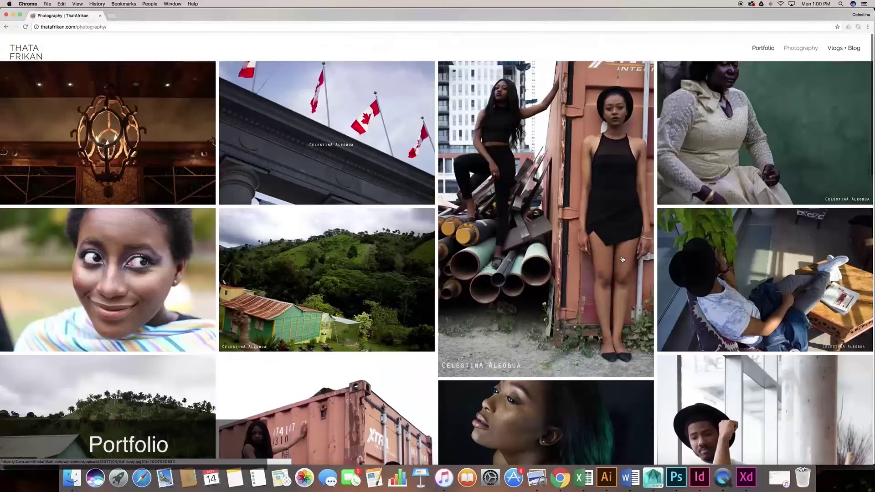
scroll(619, 260, up, 3)
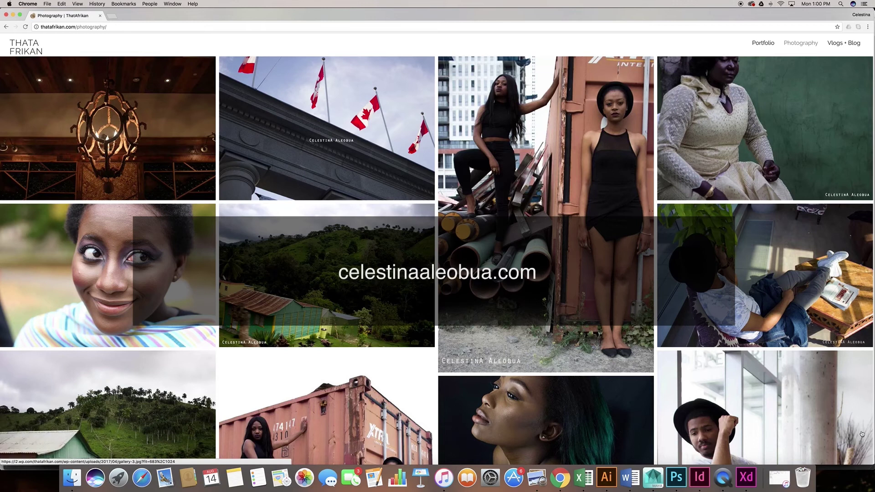
key(F3)
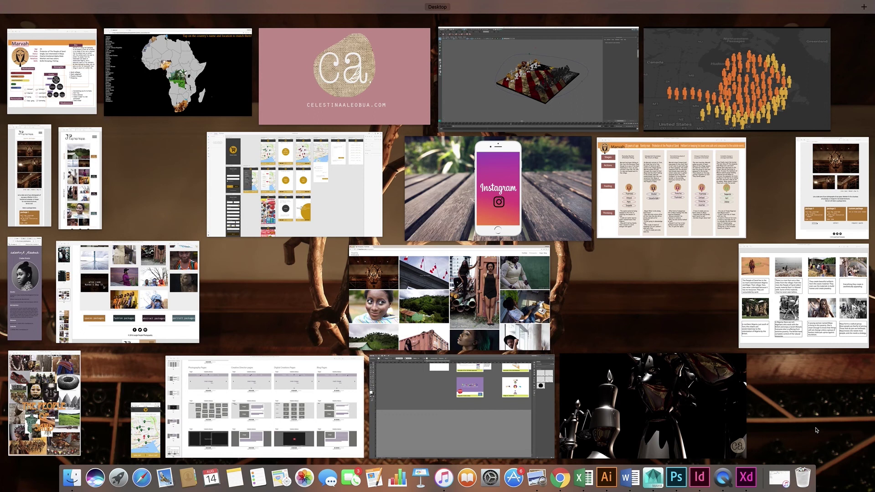
Pick the Chrome photography gallery window to bring it back full screen
click(449, 299)
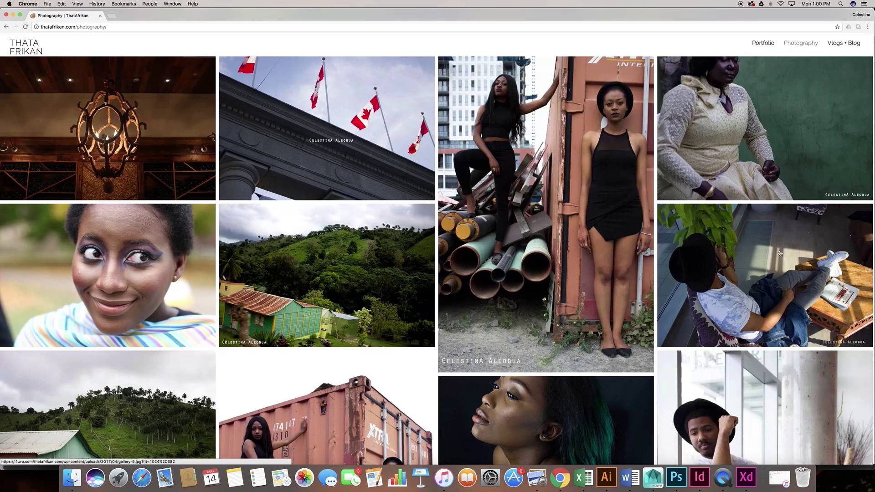